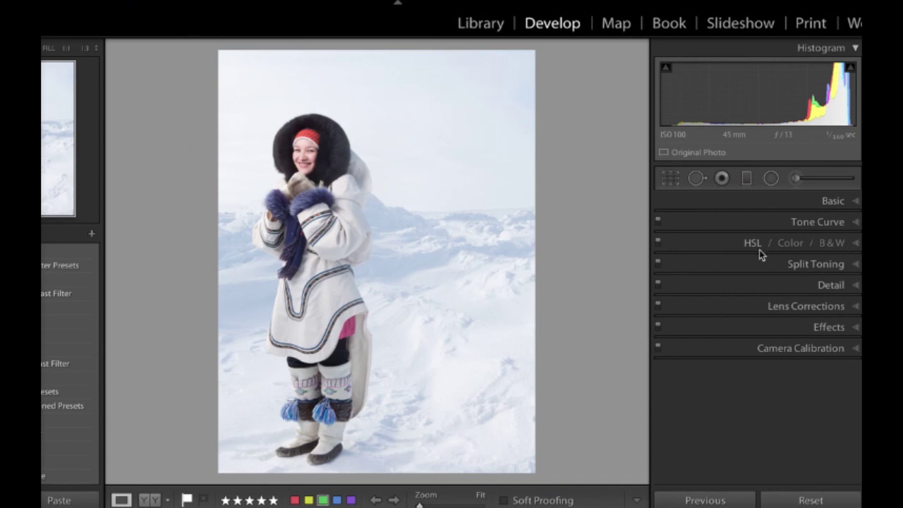
Expand the HSL panel and move through Hue and Saturation to Luminance, where every colour reads 0.
click(854, 244)
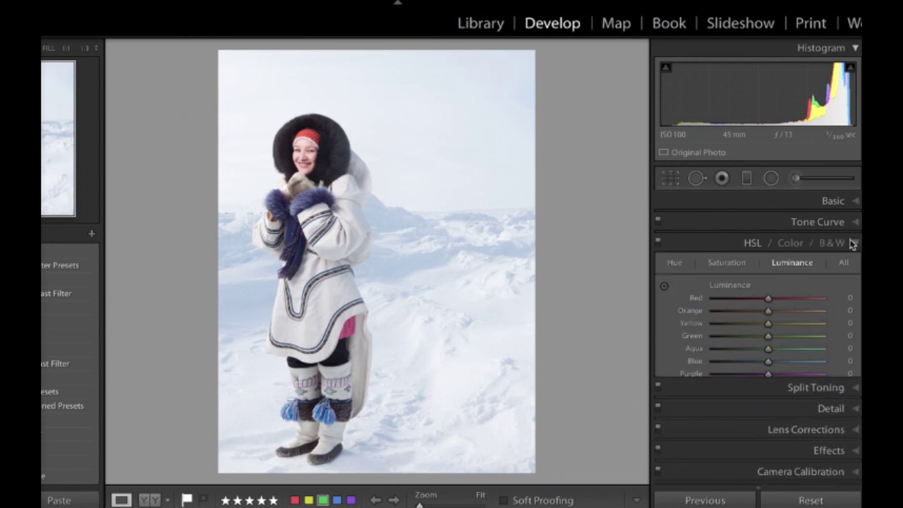
click(674, 263)
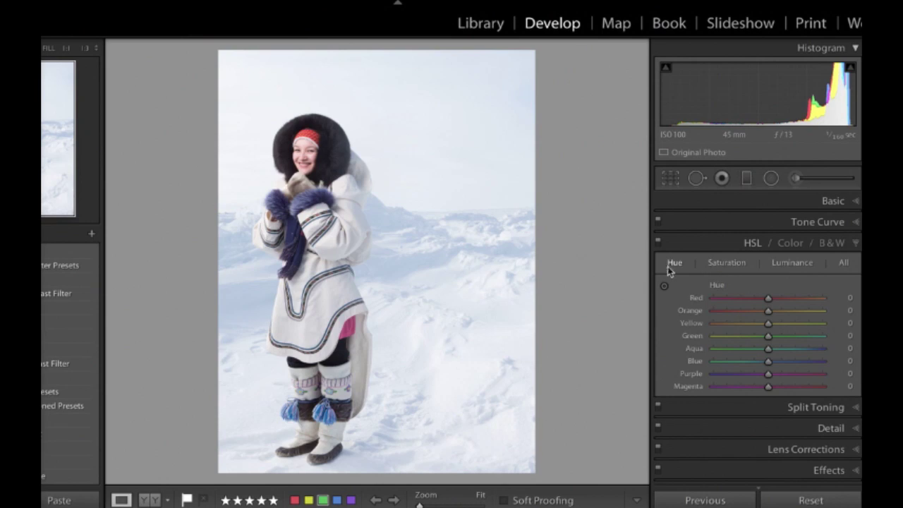
click(727, 263)
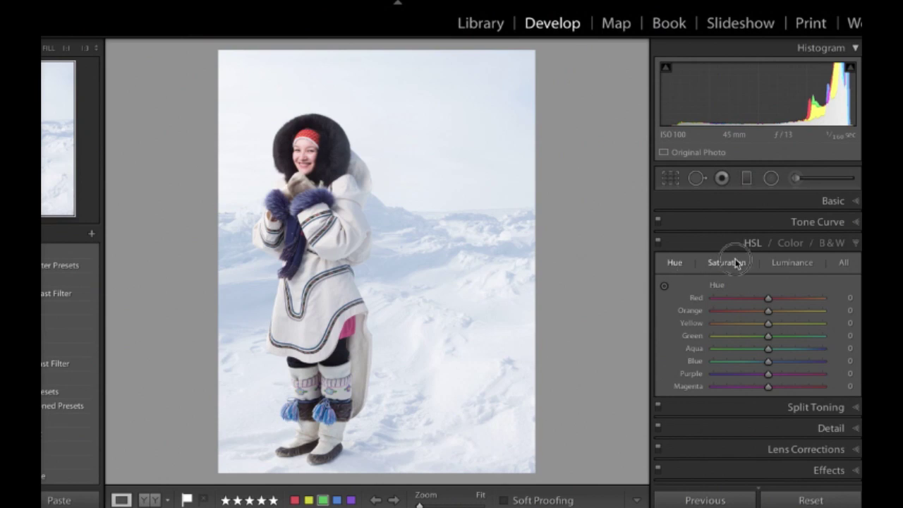
click(784, 262)
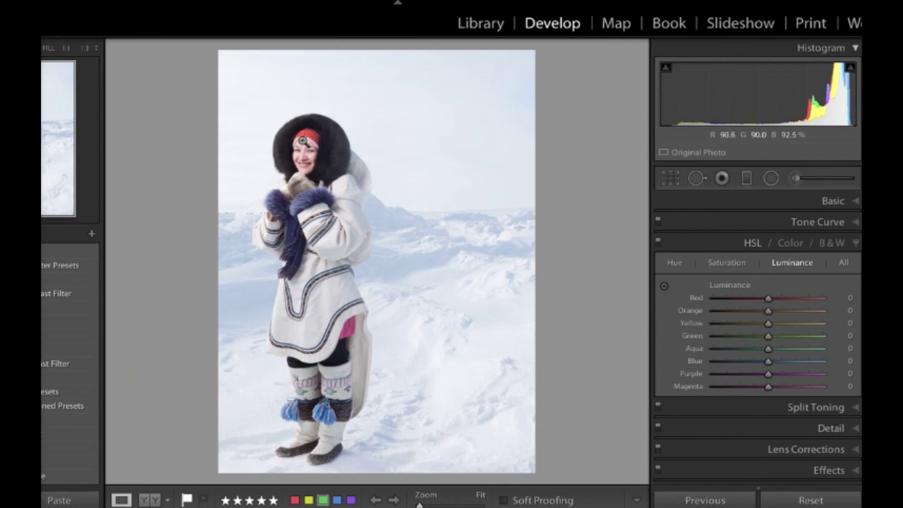
key(z)
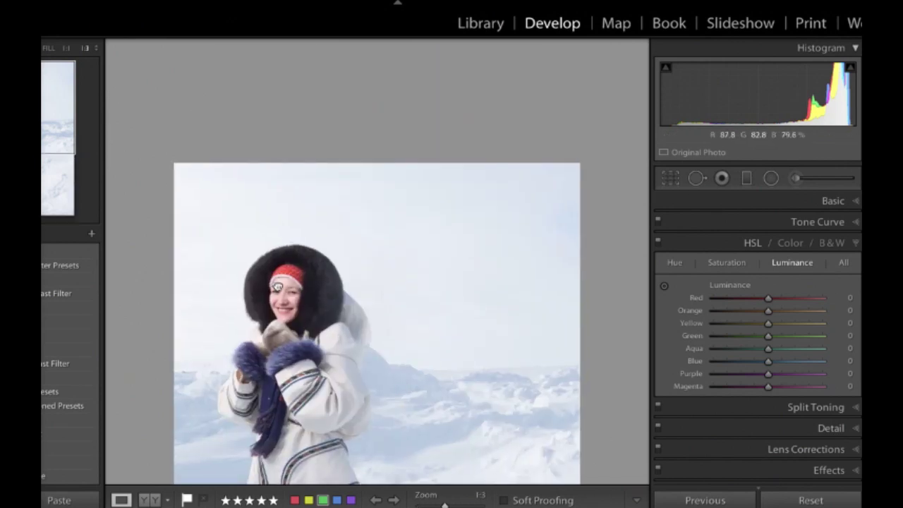
key(z)
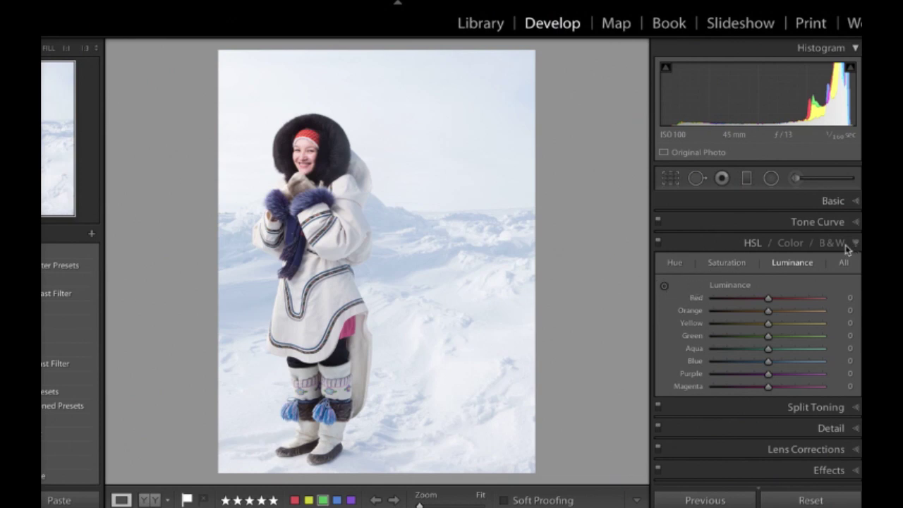
click(664, 286)
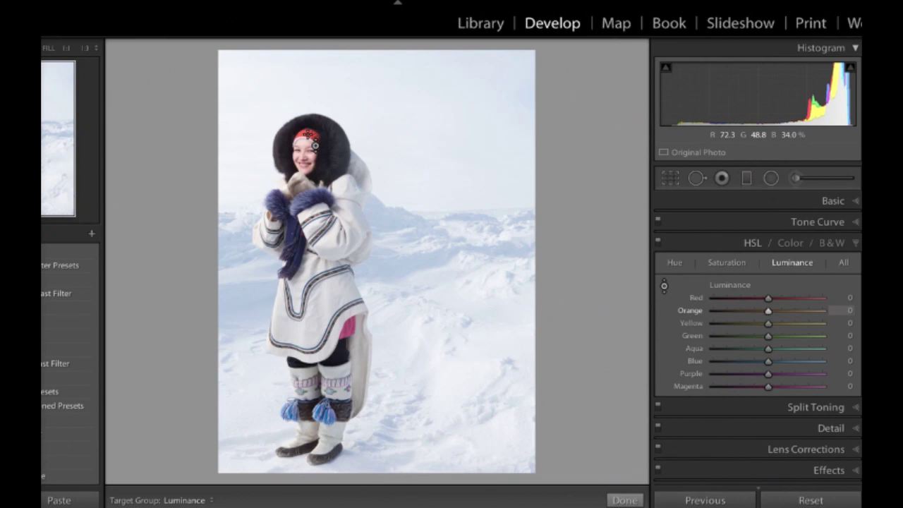
Drag the Targeted Adjustment tool on the red headband, setting Red luminance to −2 and Orange to −1.
mouse_move(307, 134)
mouse_down()
mouse_move(307, 109)
mouse_move(307, 154)
mouse_move(307, 134)
mouse_up()
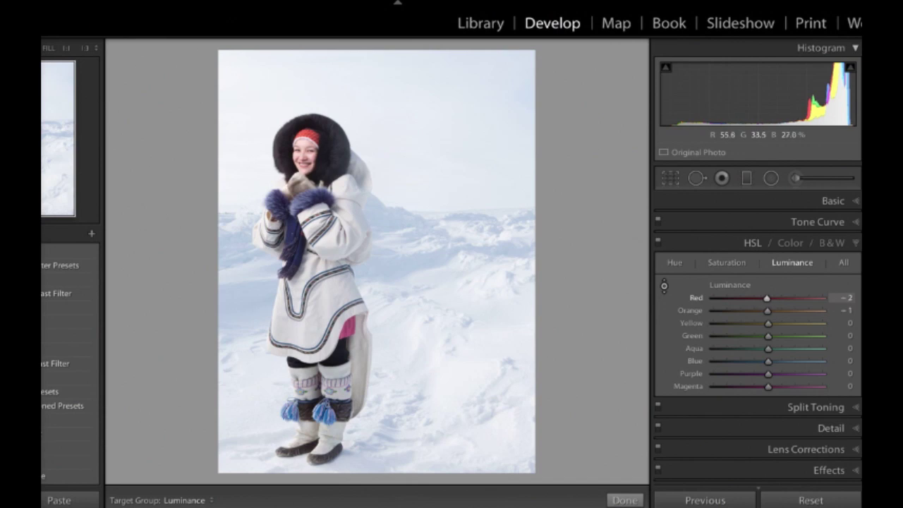
drag(307, 134, 309, 141)
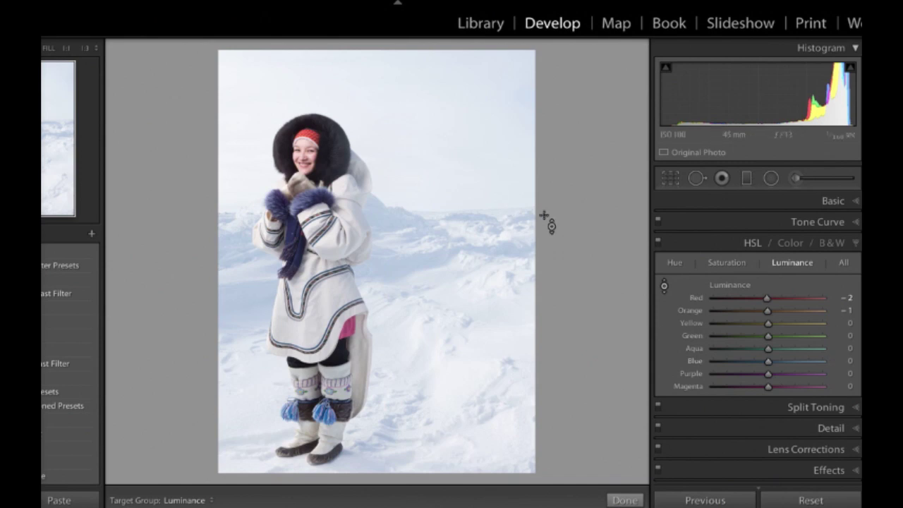
click(664, 286)
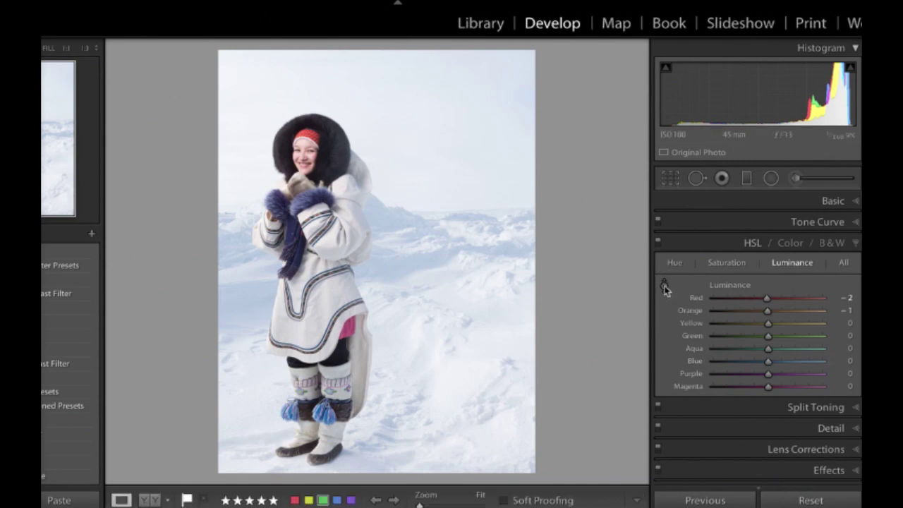
Darken the sky on the photo and with the Blue slider, leaving Blue luminance at −69 and Aqua at −1.
click(664, 286)
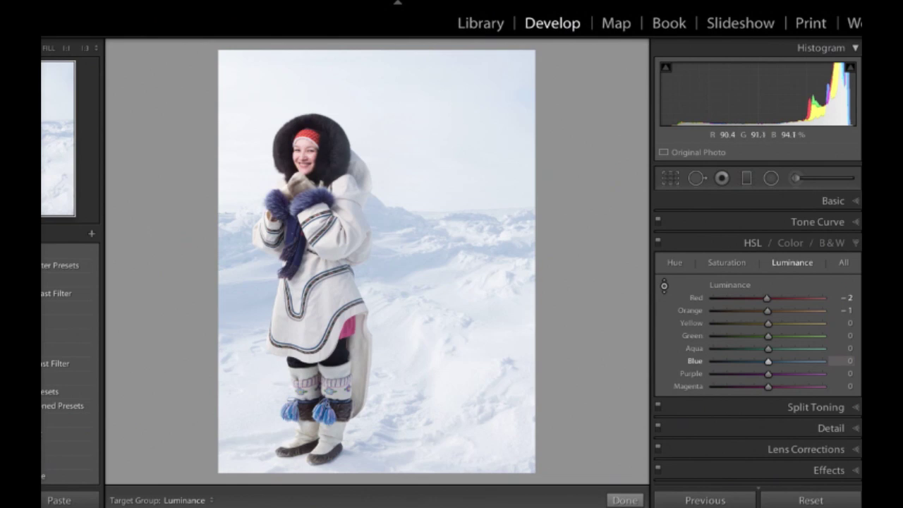
drag(424, 127, 424, 175)
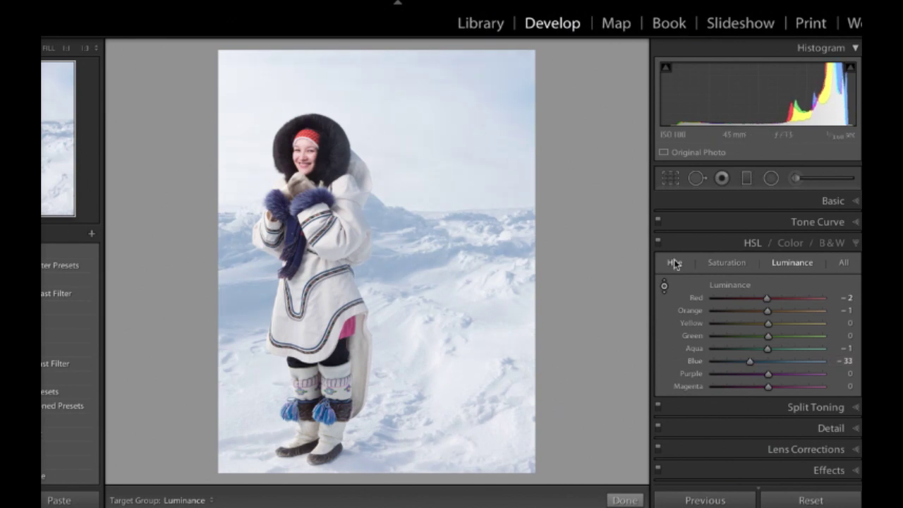
click(751, 362)
drag(750, 362, 729, 364)
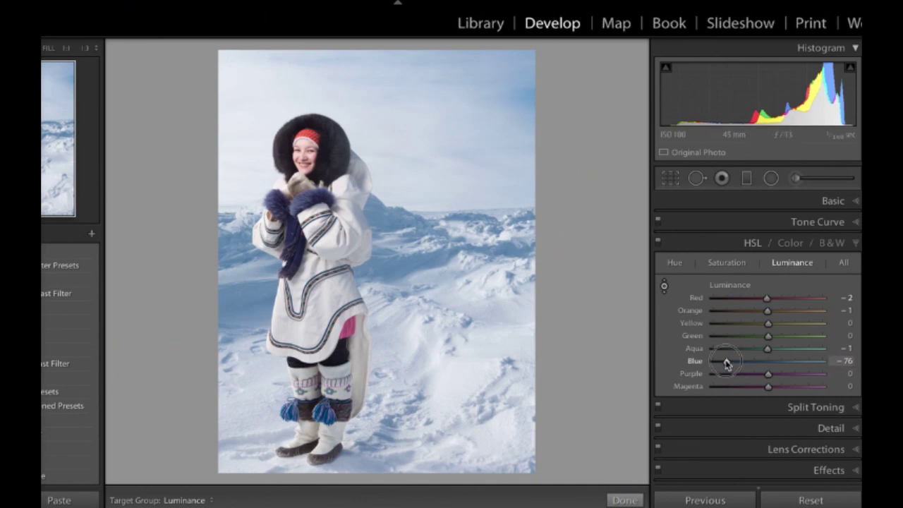
mouse_move(727, 361)
mouse_down()
mouse_move(768, 363)
mouse_move(729, 364)
mouse_up()
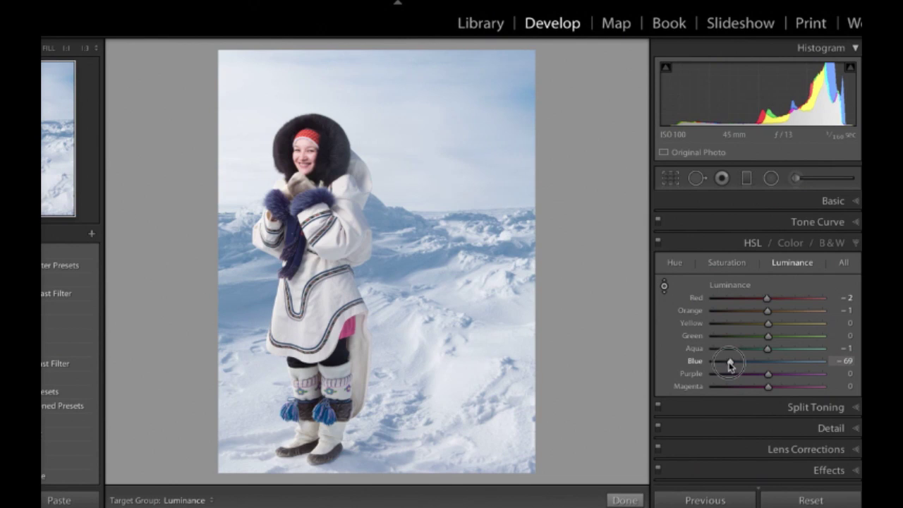
Fine-tune the Blue luminance slider back and forth, finally leaving it at −84.
mouse_move(731, 365)
mouse_down()
mouse_move(768, 364)
mouse_move(731, 364)
mouse_up()
mouse_move(734, 365)
mouse_down()
mouse_move(755, 365)
mouse_move(728, 375)
mouse_up()
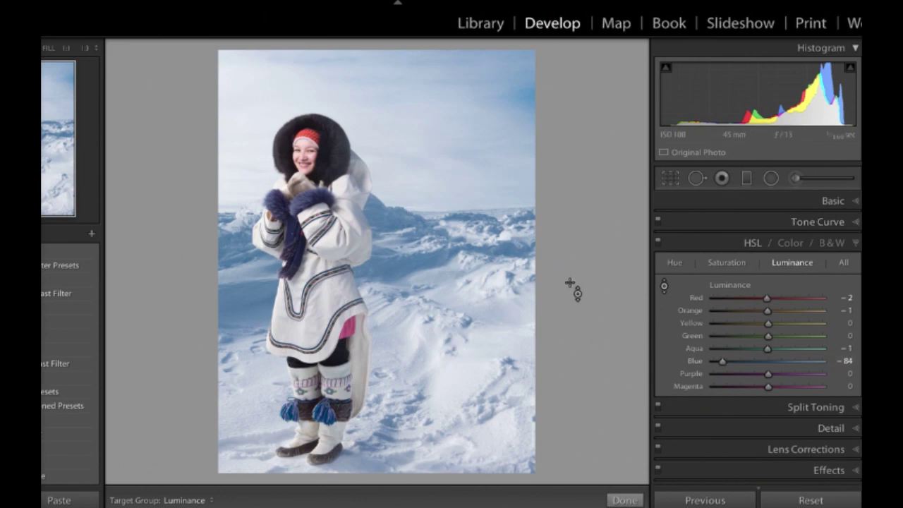
Go to the graffiti-alley portrait and zoom to 1:3 and 1:1 to inspect the skin on her face.
key(Right)
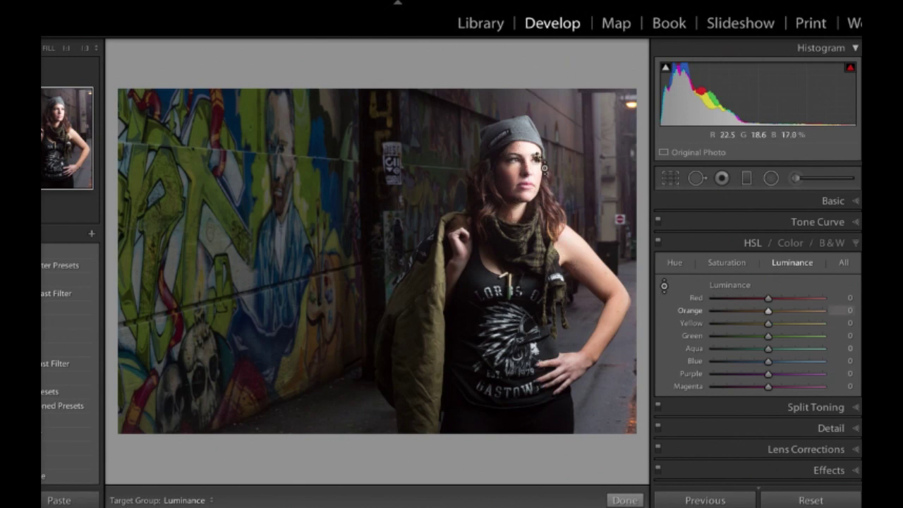
click(84, 48)
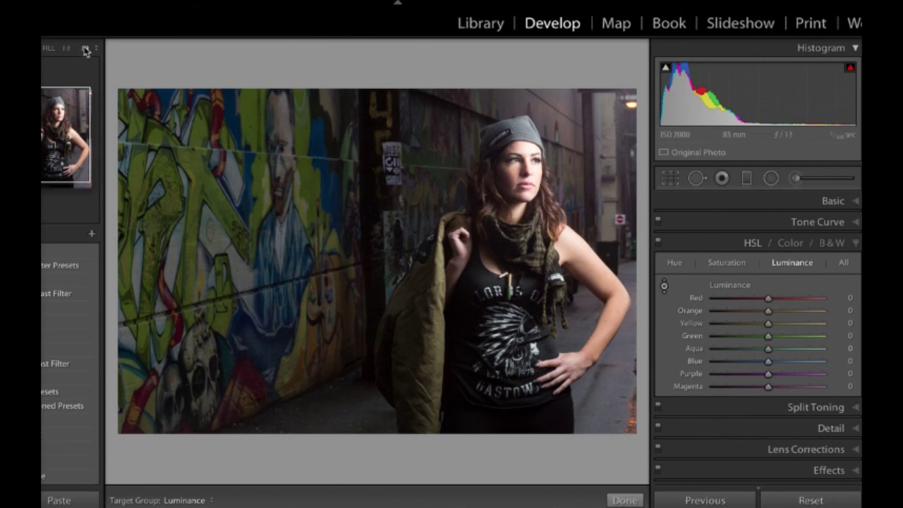
drag(51, 120, 54, 120)
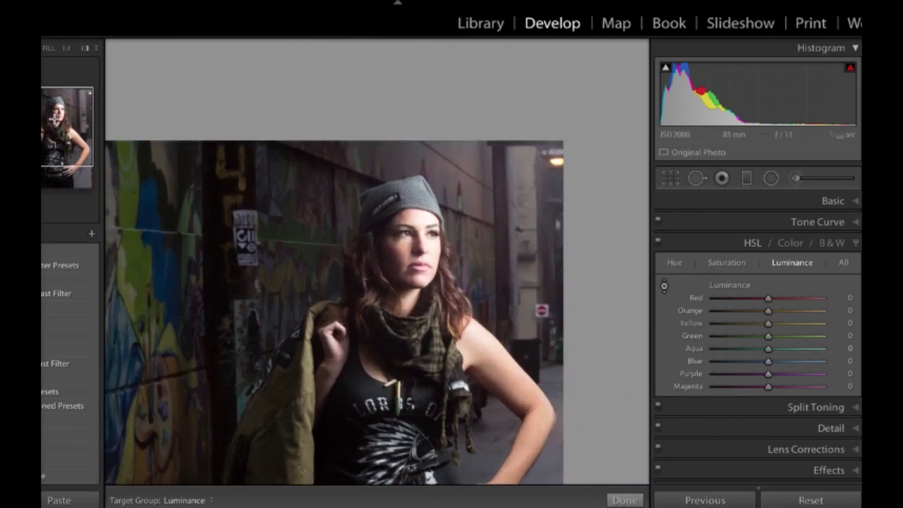
click(66, 49)
drag(56, 118, 59, 118)
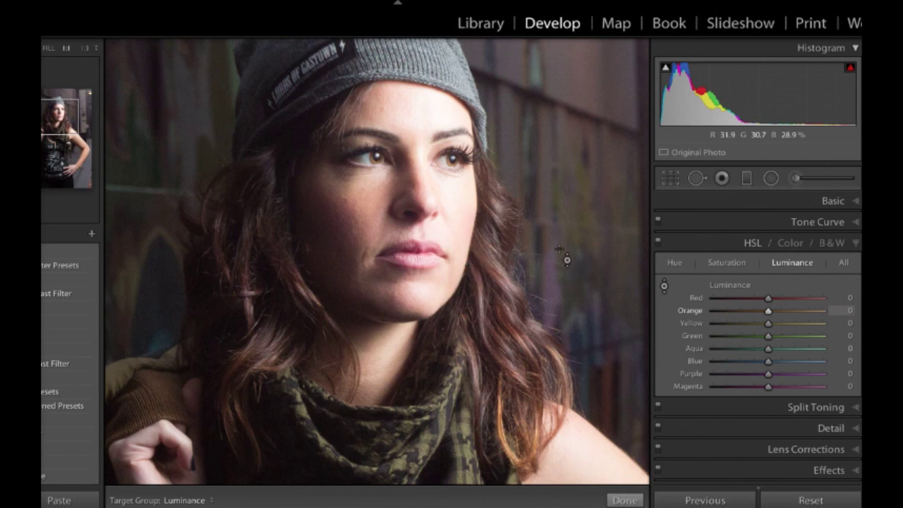
click(87, 48)
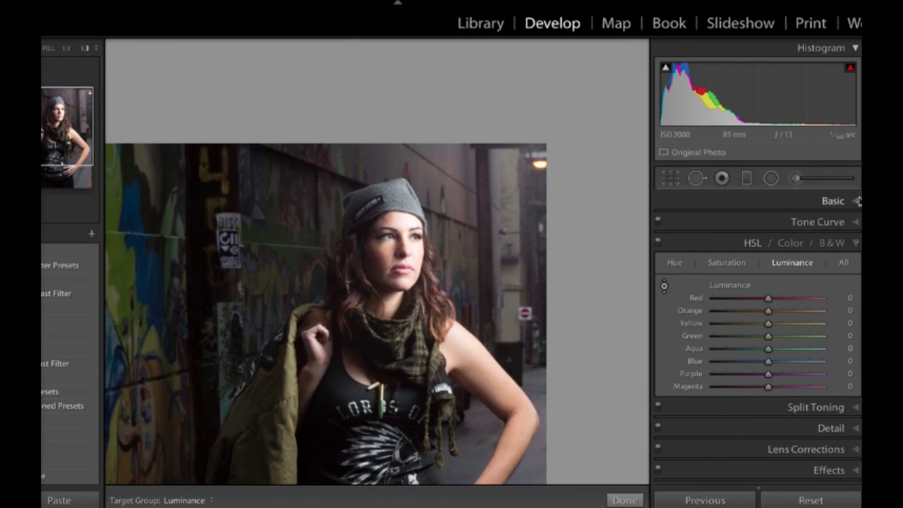
click(857, 201)
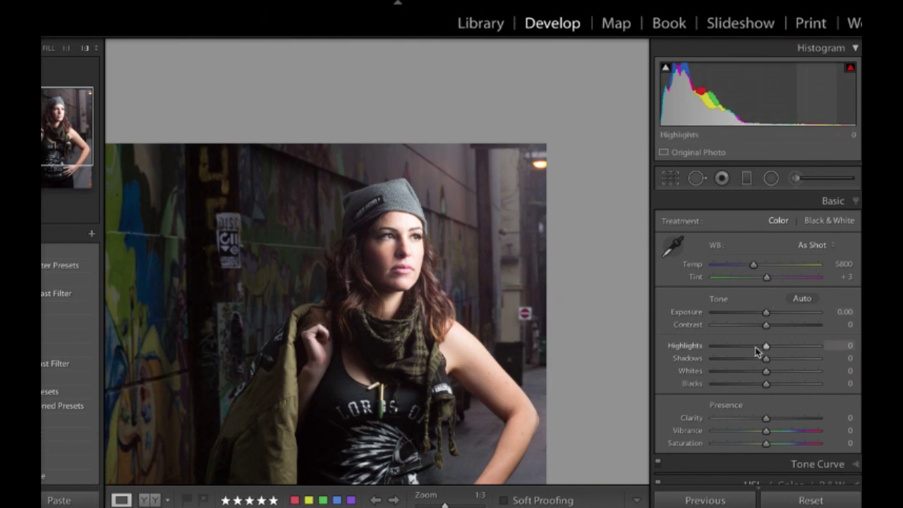
Drag the Basic panel's Highlights slider down to −51, leaving other tone values at 0.
click(854, 202)
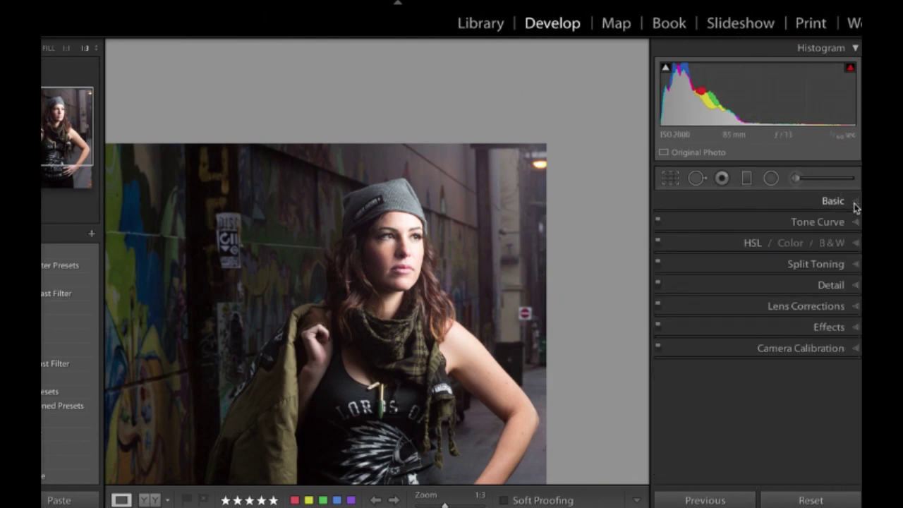
click(855, 203)
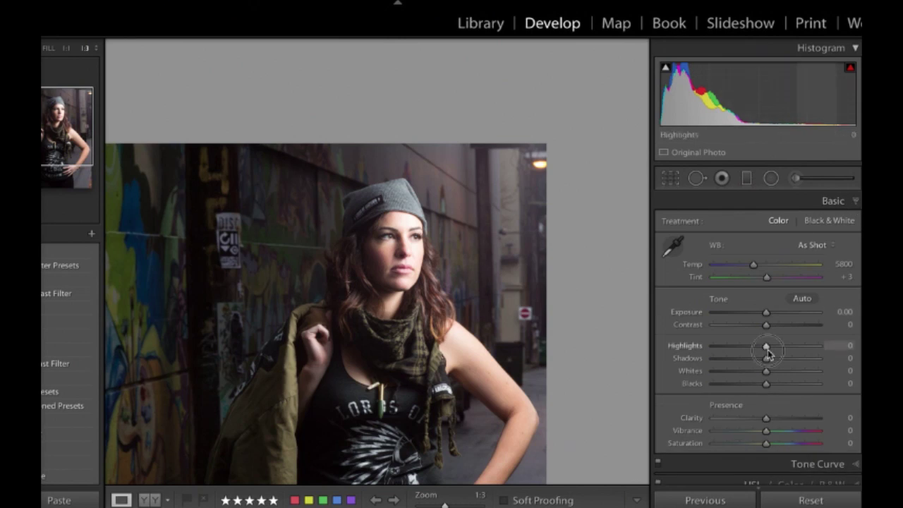
drag(768, 350, 812, 347)
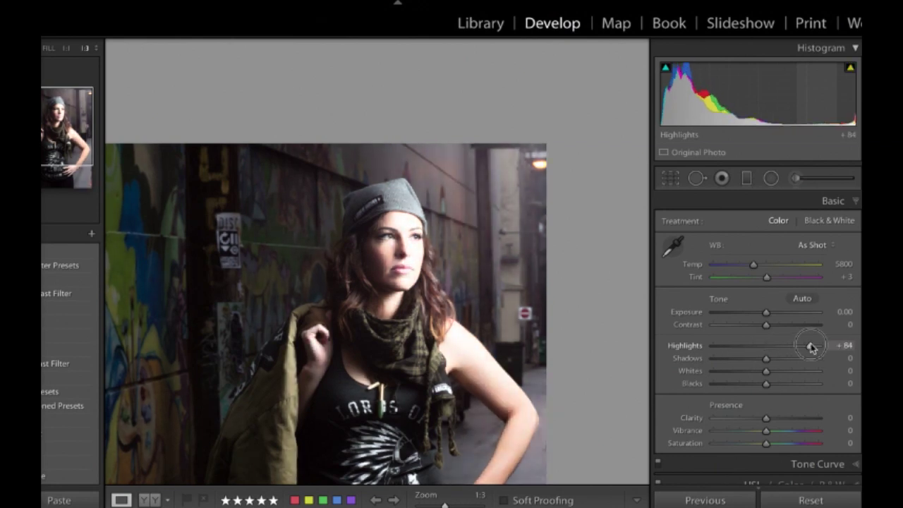
drag(811, 347, 739, 345)
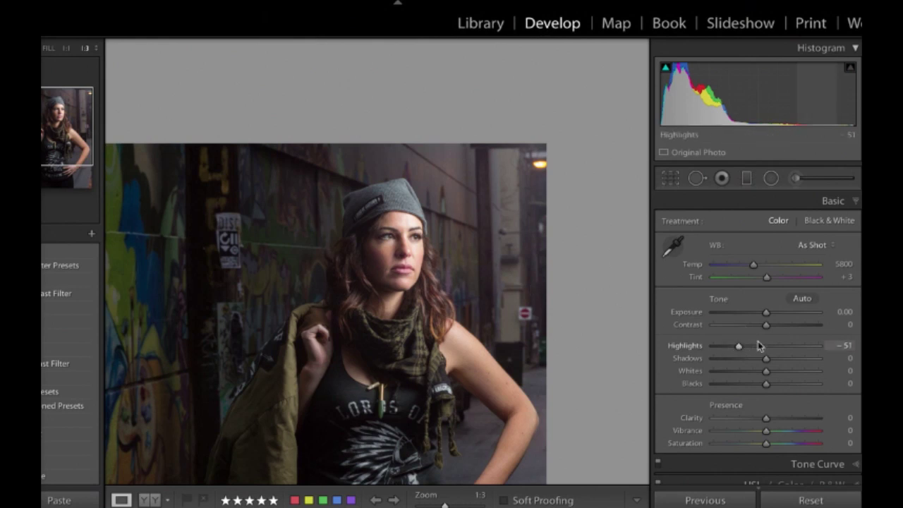
scroll(760, 346, down, 3)
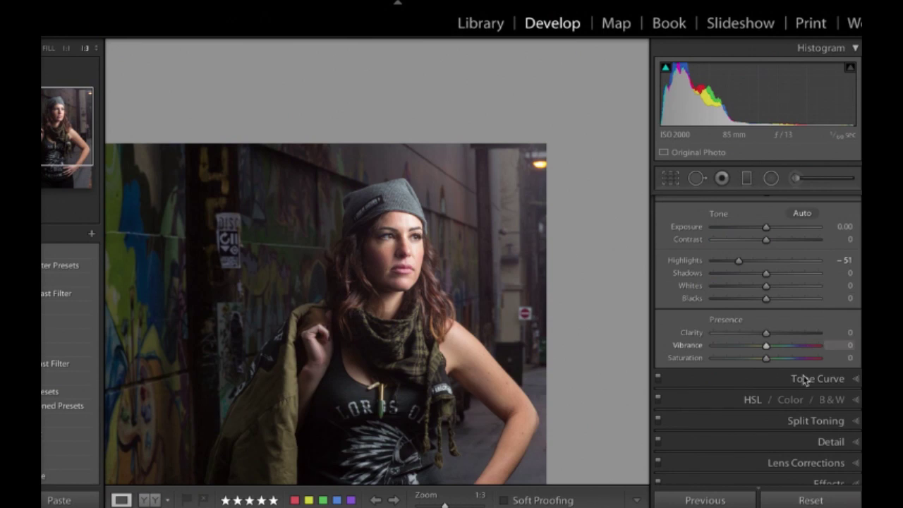
Set the Orange slider in HSL Luminance to −39 to darken her skin tones.
click(856, 401)
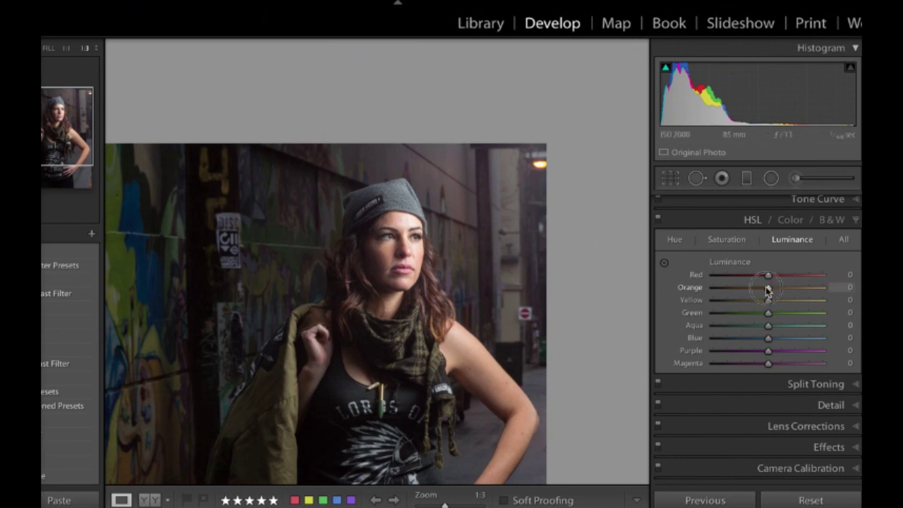
drag(768, 290, 750, 295)
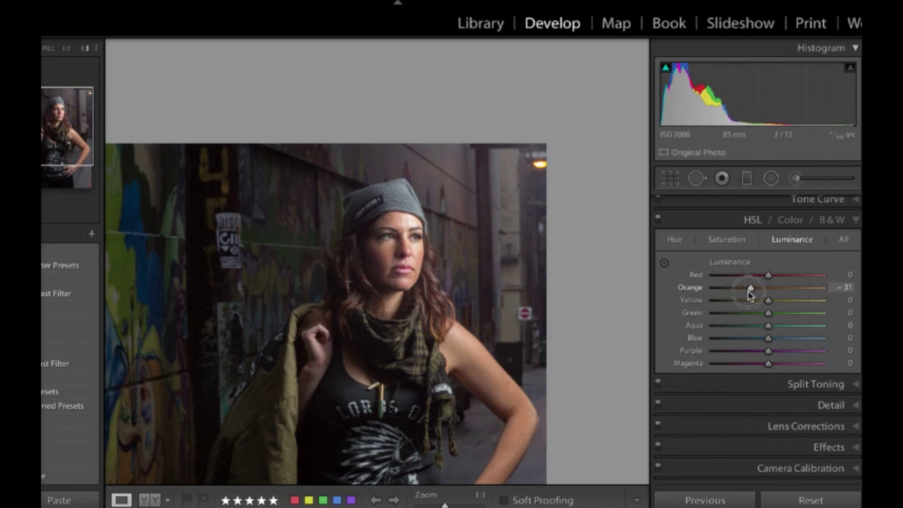
drag(750, 295, 748, 295)
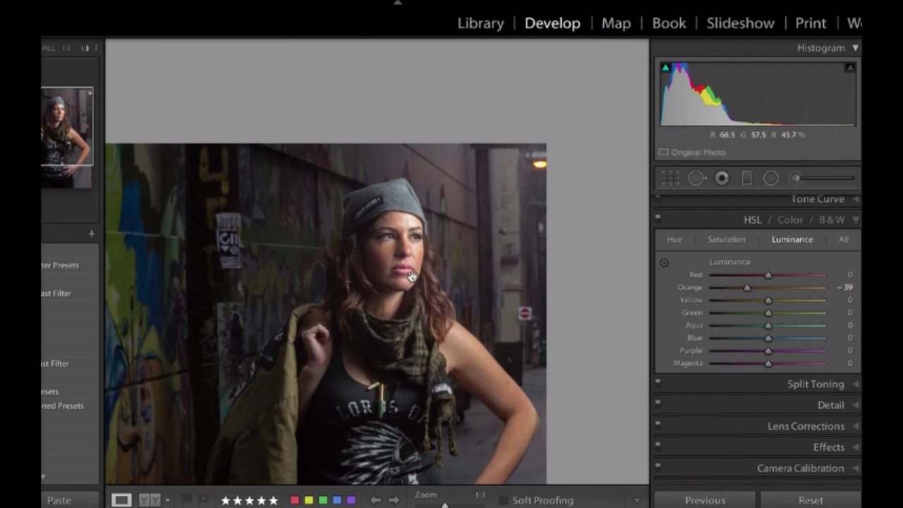
click(724, 241)
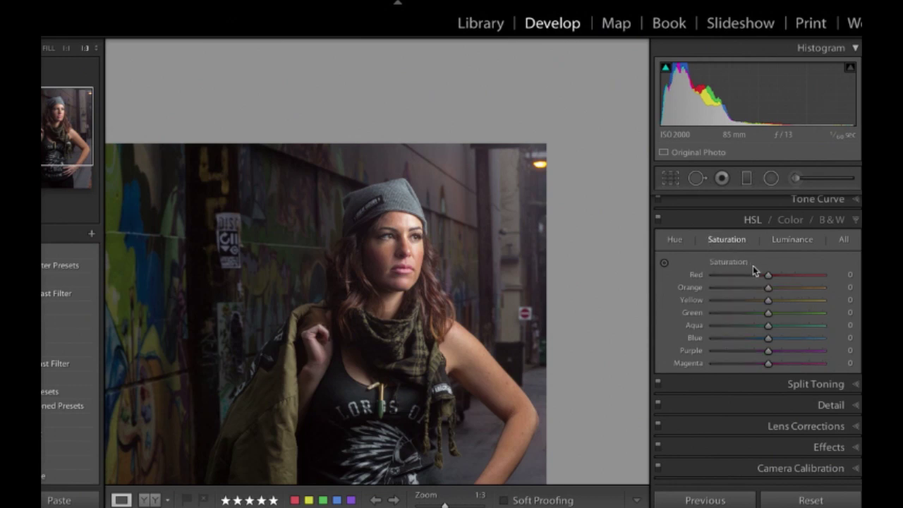
Lower Orange saturation to −17, briefly retouching Orange luminance along the way.
drag(768, 288, 760, 293)
click(789, 239)
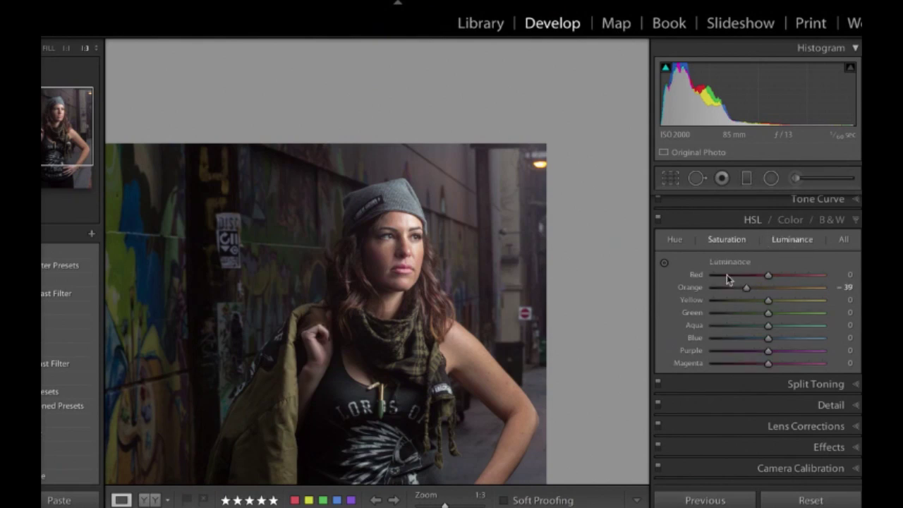
mouse_move(769, 287)
mouse_down()
mouse_move(736, 289)
mouse_move(760, 290)
mouse_up()
click(732, 240)
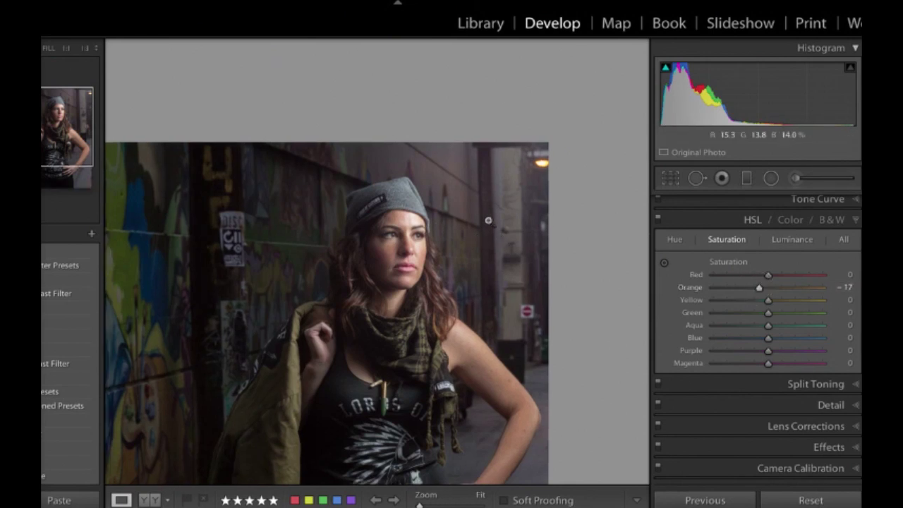
click(547, 191)
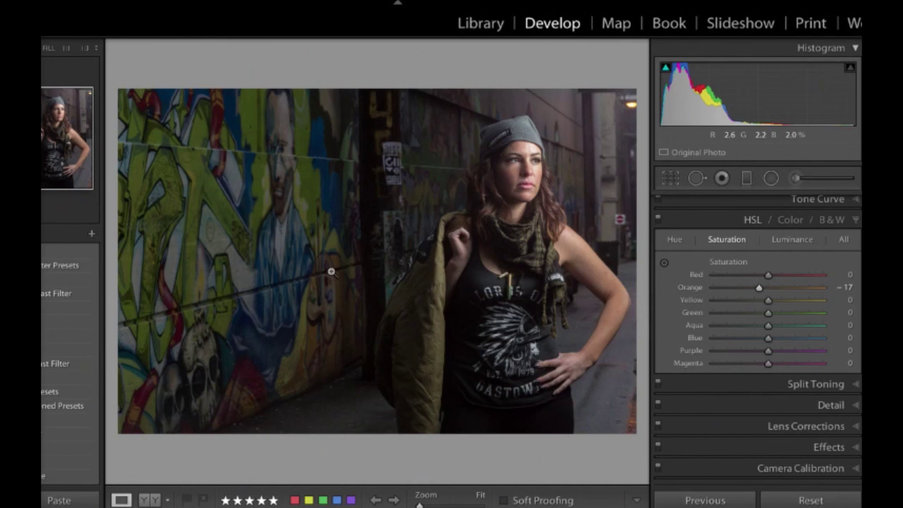
key(backslash)
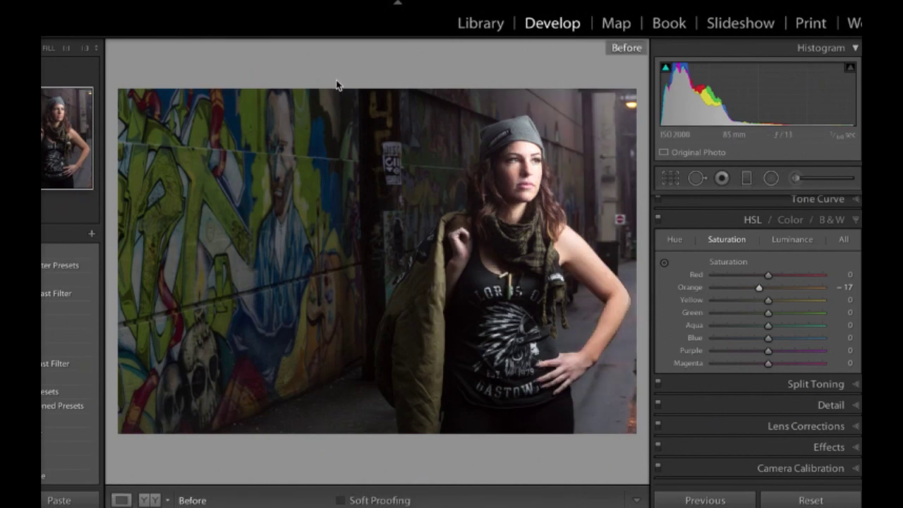
click(558, 176)
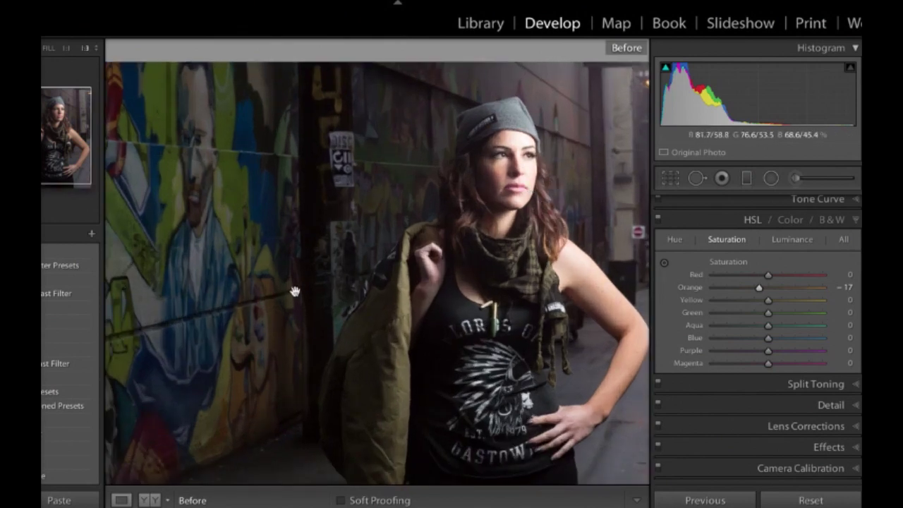
key(backslash)
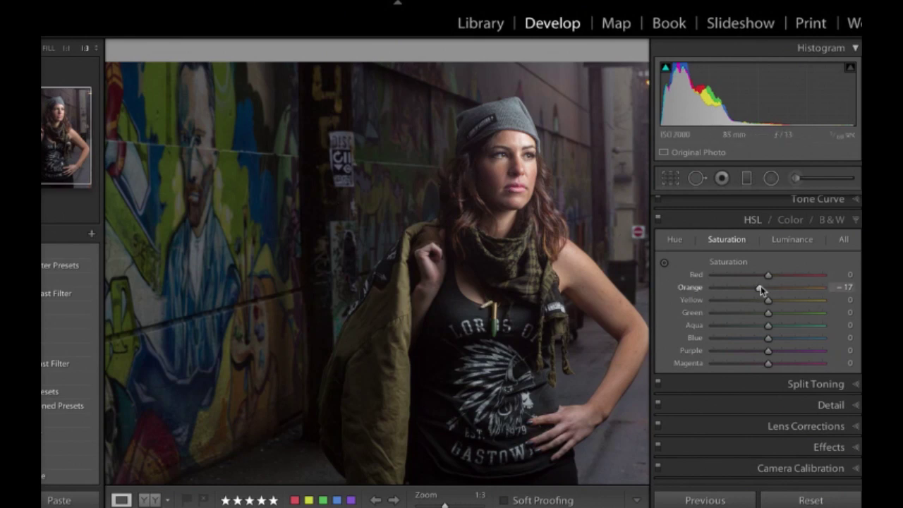
Set Orange luminance to −24 and flick Before/After with backslash to compare against the original.
click(787, 240)
mouse_move(768, 288)
mouse_down()
mouse_move(731, 288)
mouse_move(755, 291)
mouse_up()
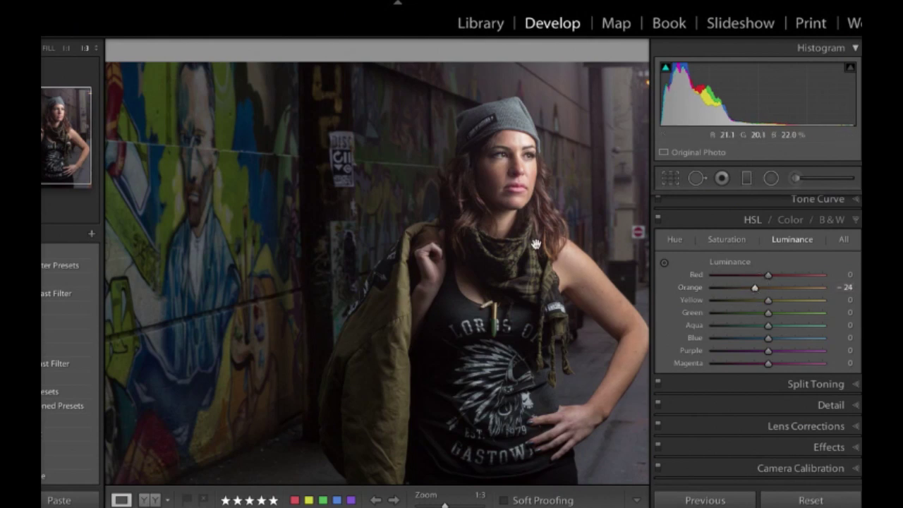
key(backslash)
key(backslash)
key(backslash)
key(backslash)
key(backslash)
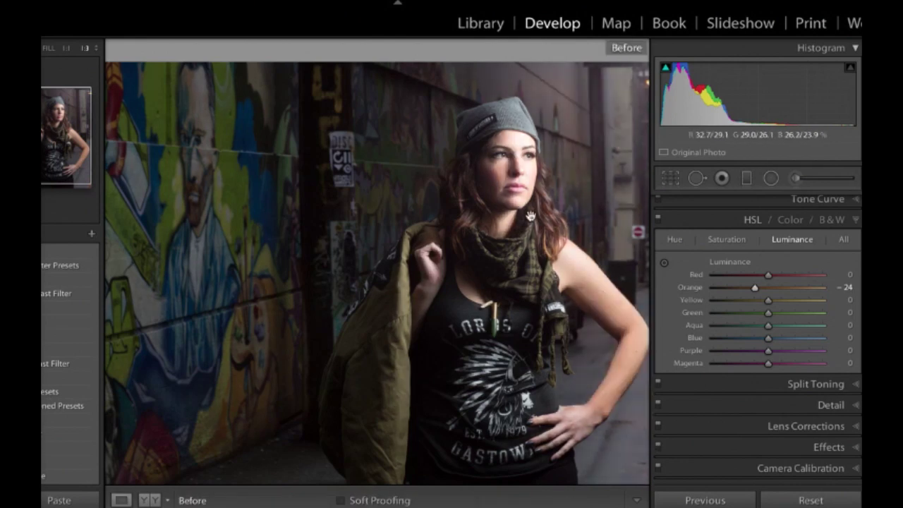
key(backslash)
key(backslash)
key(backslash)
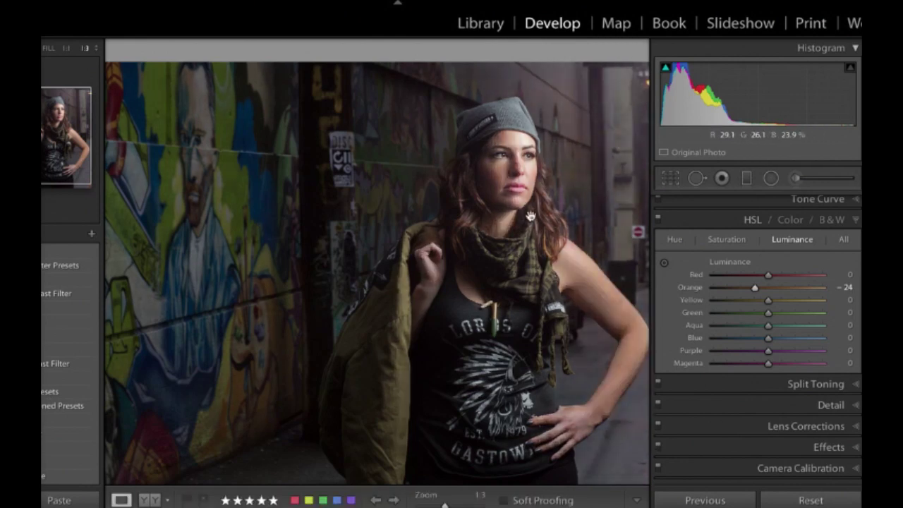
key(backslash)
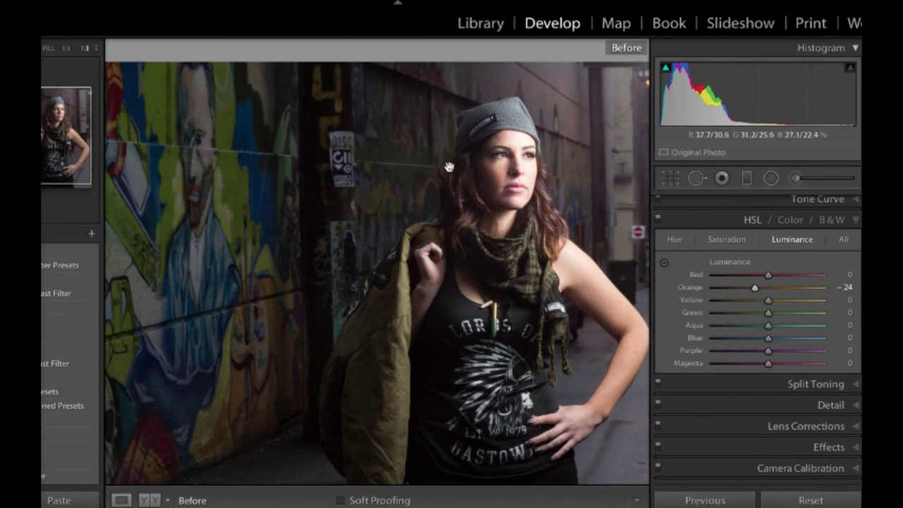
key(backslash)
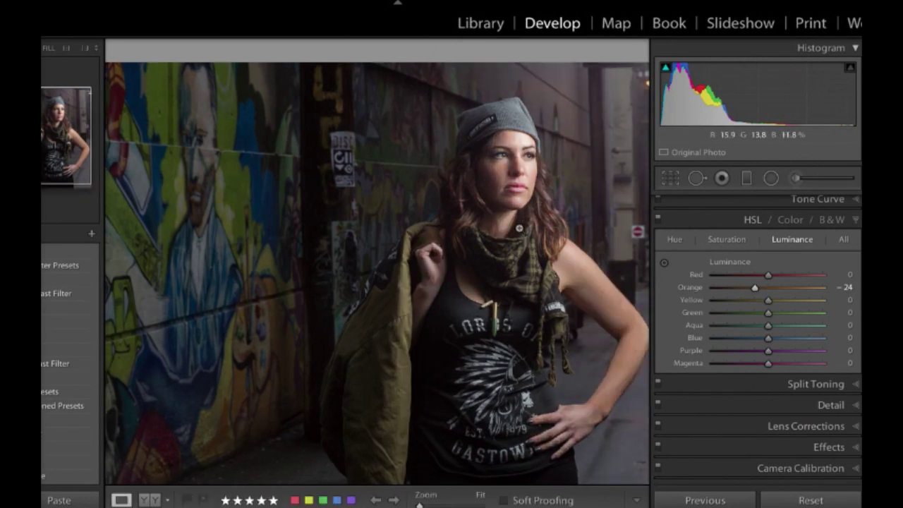
click(492, 216)
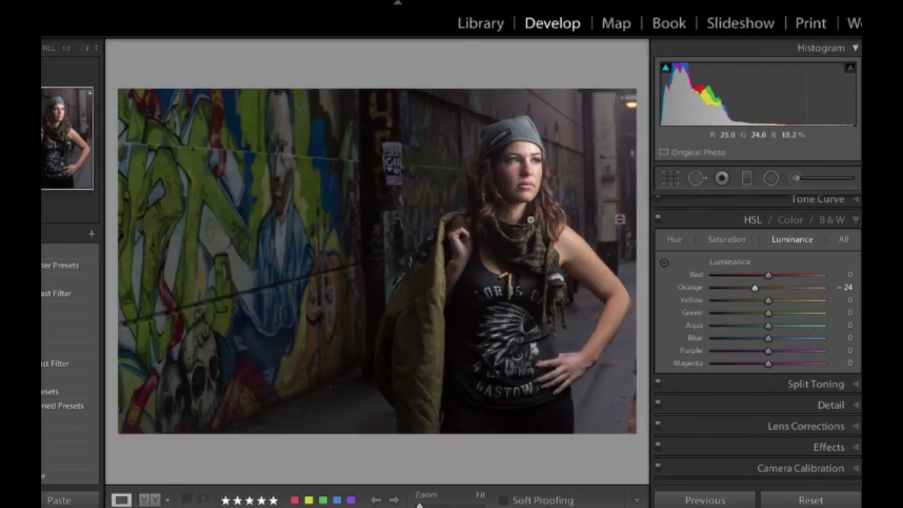